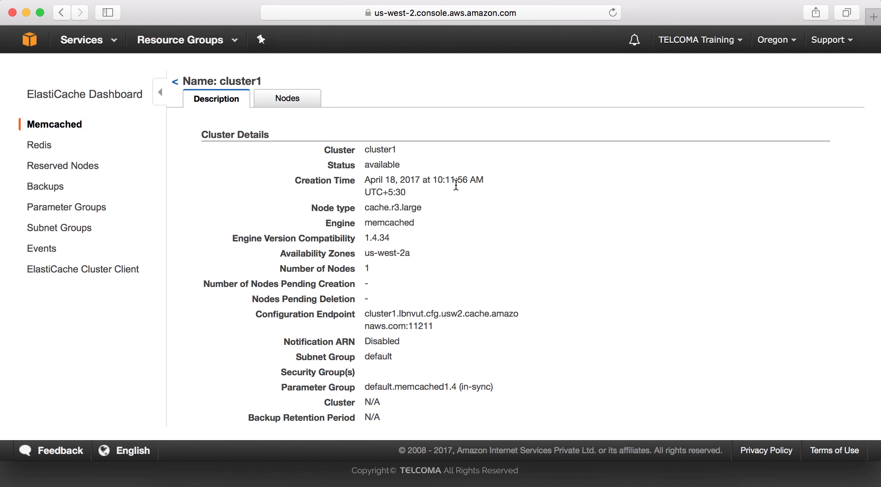
# Review cluster1's description details and the list of its nodes.
pyautogui.scroll(-5, 392, 315)
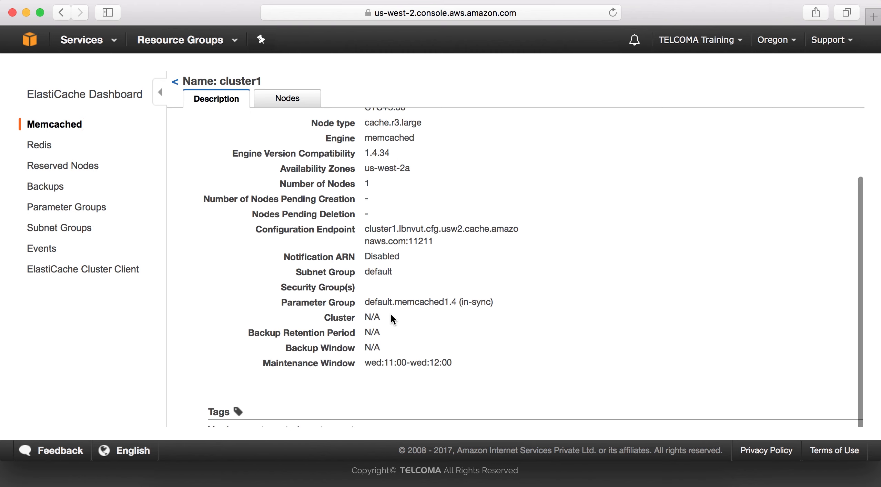
pyautogui.scroll(5, 391, 314)
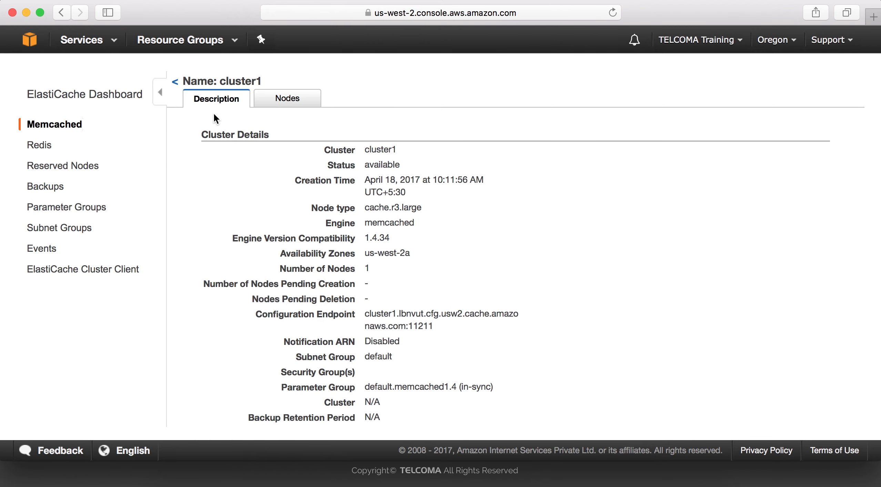
pyautogui.click(268, 101)
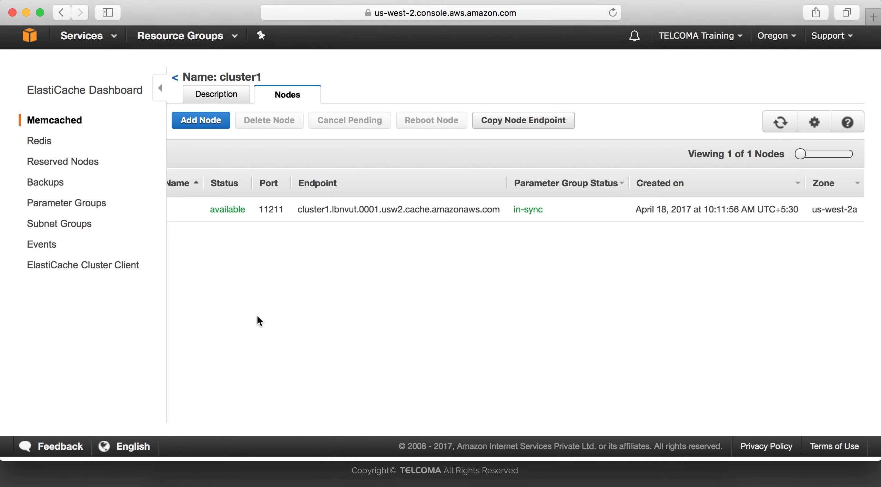
pyautogui.click(165, 100)
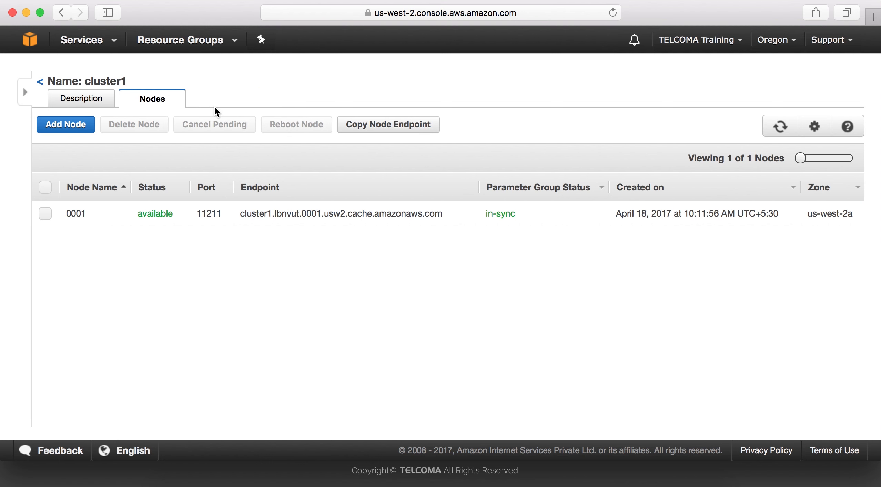
pyautogui.click(71, 127)
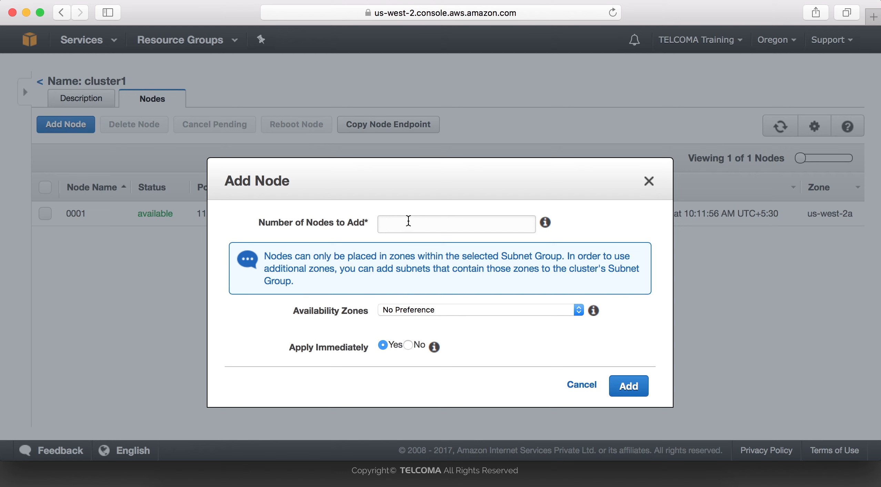
pyautogui.click(406, 219)
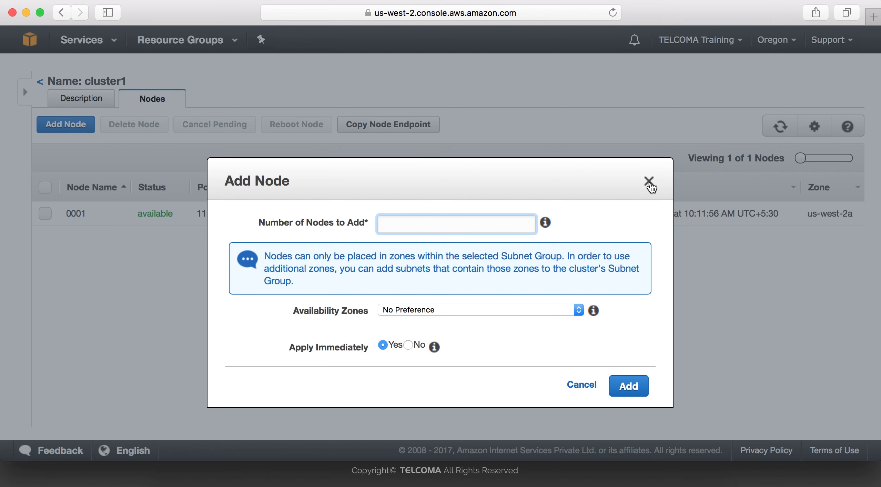
pyautogui.click(649, 180)
# Review cluster1's full description again, and reopen its node list from the Memcached clusters.
pyautogui.click(23, 91)
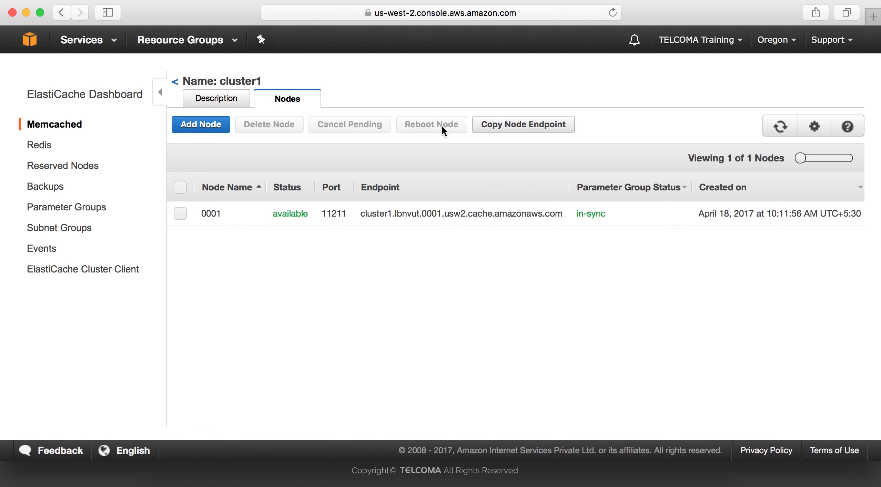
pyautogui.click(226, 101)
pyautogui.scroll(-3, 264, 195)
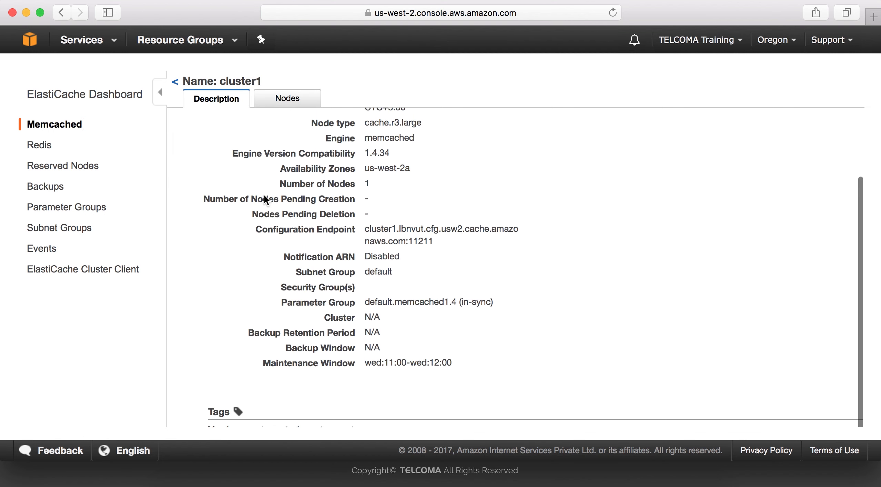
pyautogui.scroll(3, 264, 195)
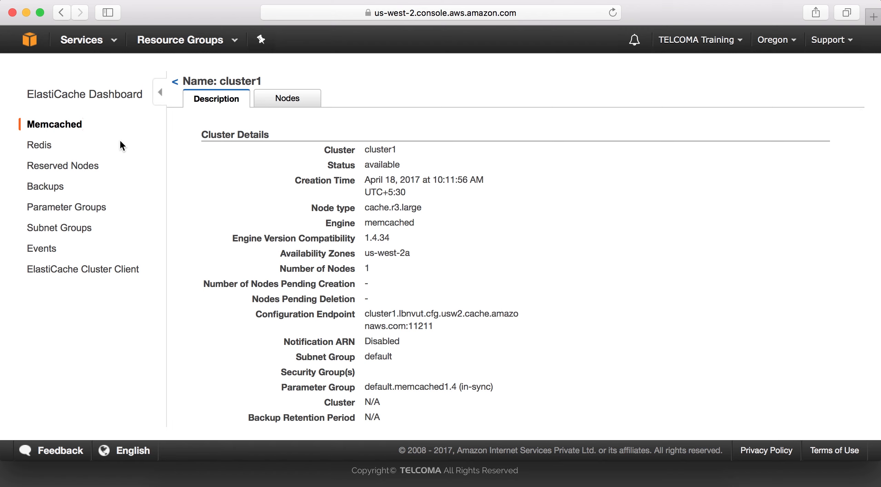
pyautogui.click(56, 124)
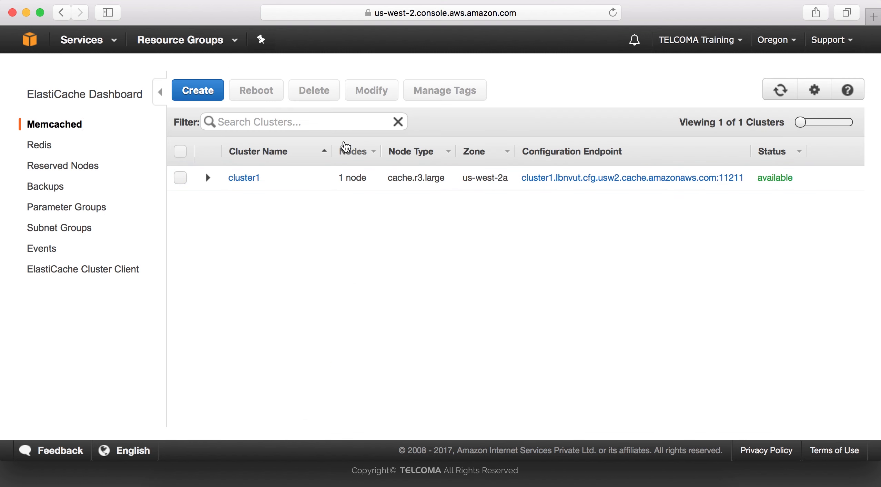
pyautogui.click(245, 178)
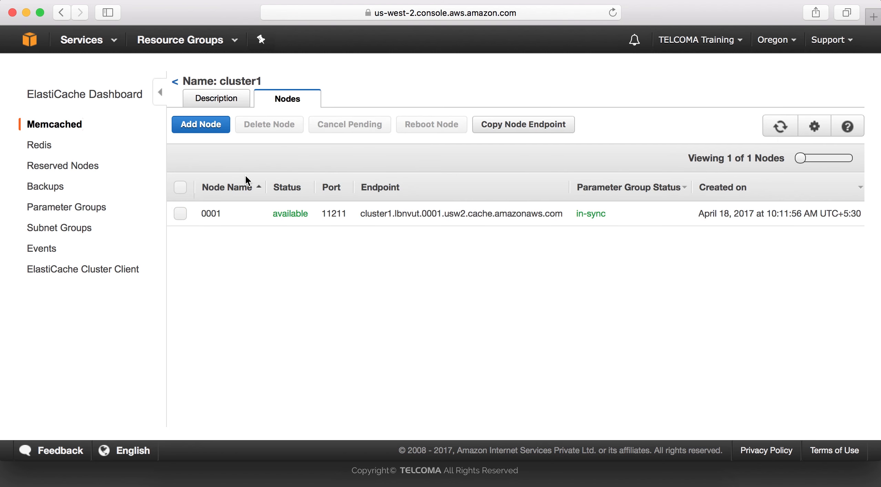
# Select cluster1 among the Memcached clusters and submit its modification settings as they are, applied immediately.
pyautogui.click(59, 125)
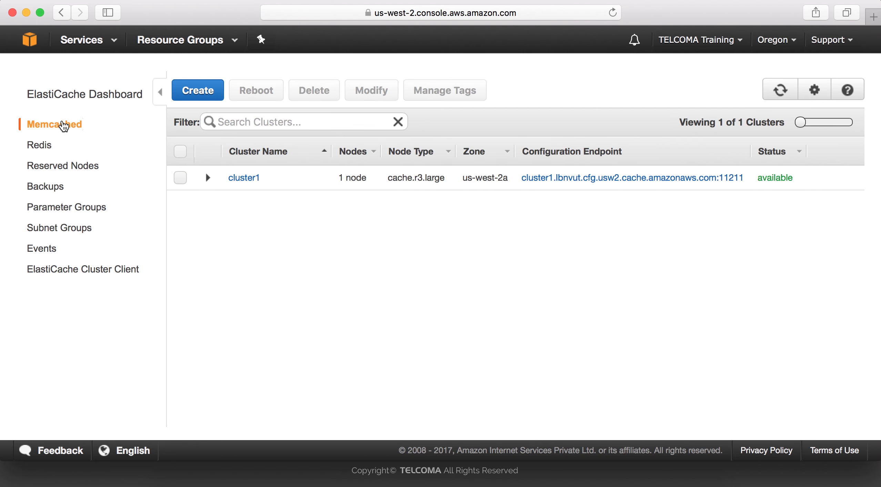
pyautogui.click(180, 177)
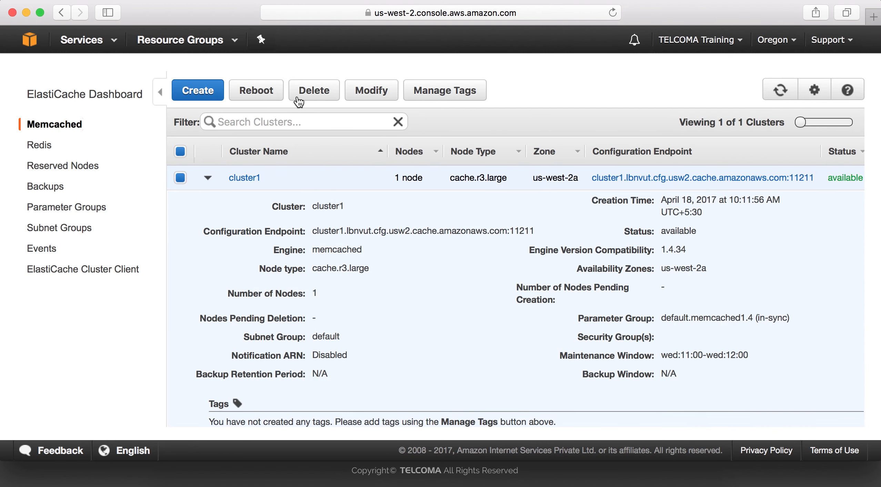
pyautogui.click(372, 100)
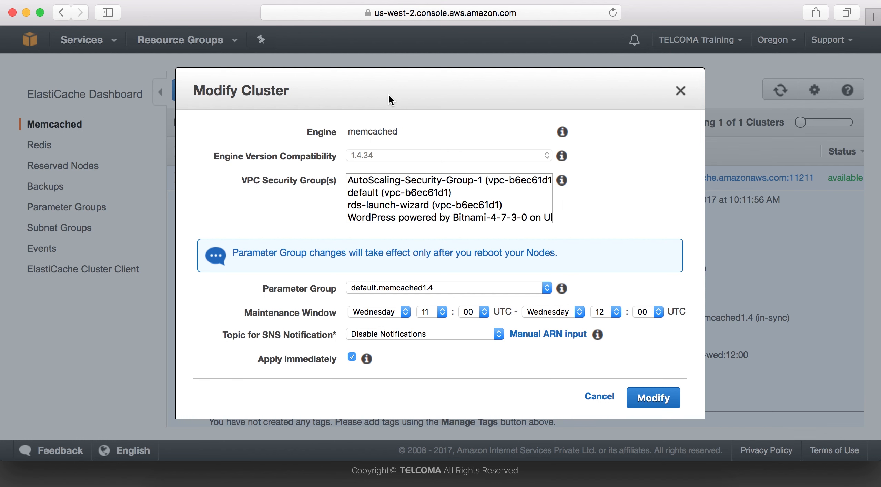
pyautogui.click(653, 397)
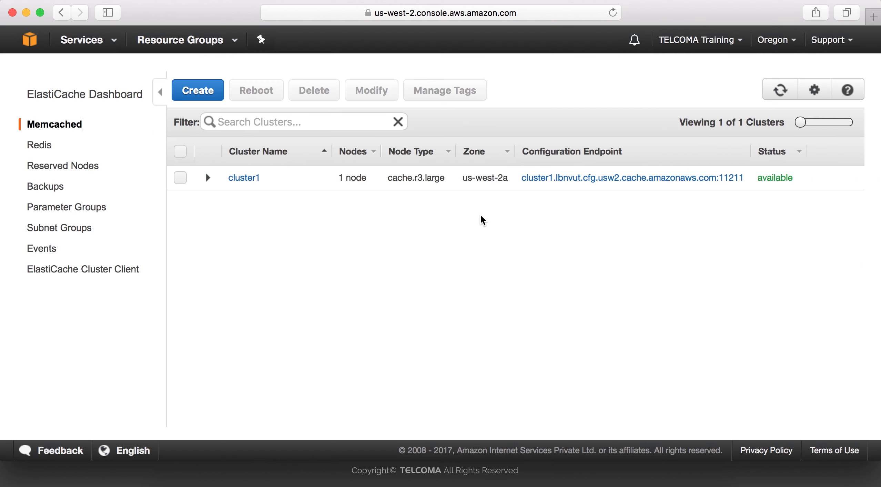
# Add 1 node to the Memcached cluster cluster1.
pyautogui.click(185, 178)
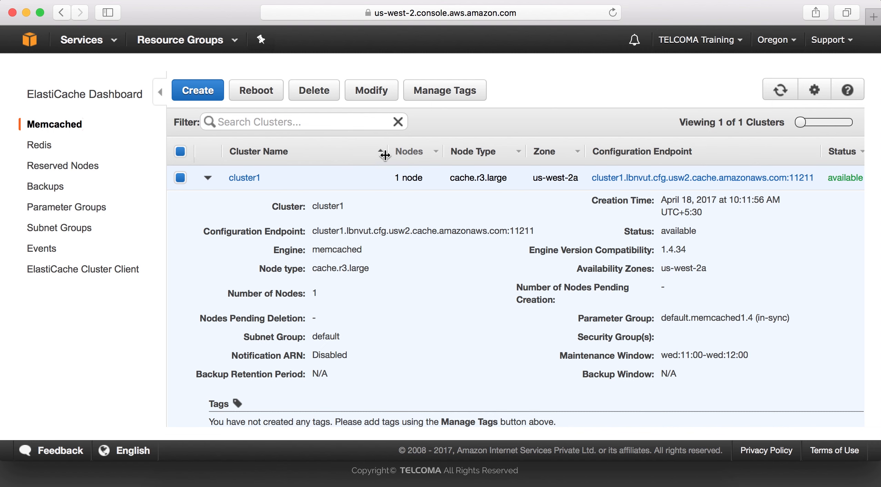
pyautogui.click(178, 182)
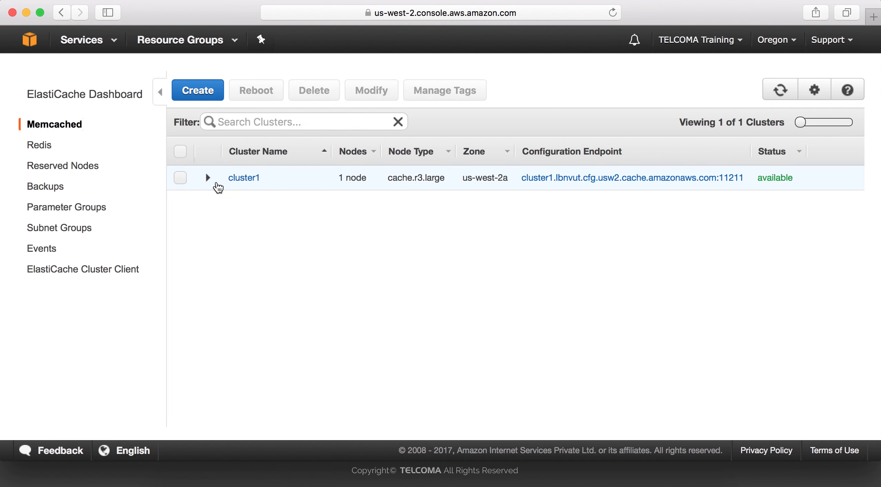
pyautogui.click(245, 178)
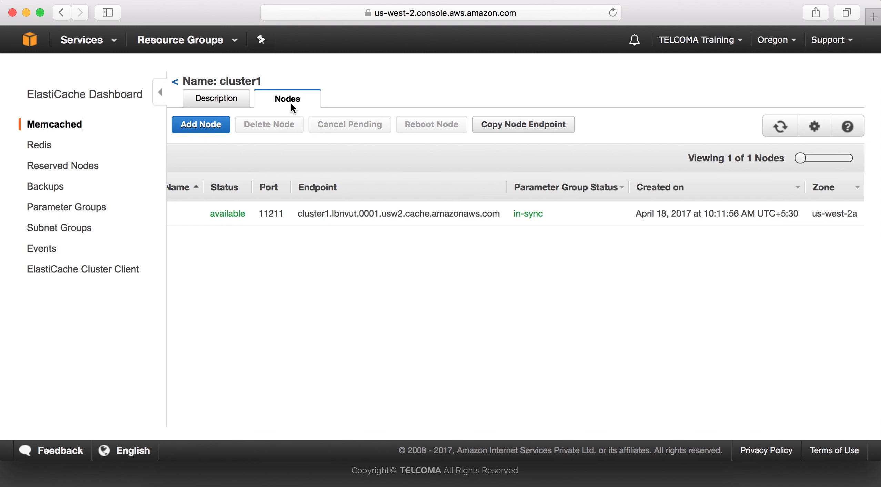
pyautogui.click(208, 118)
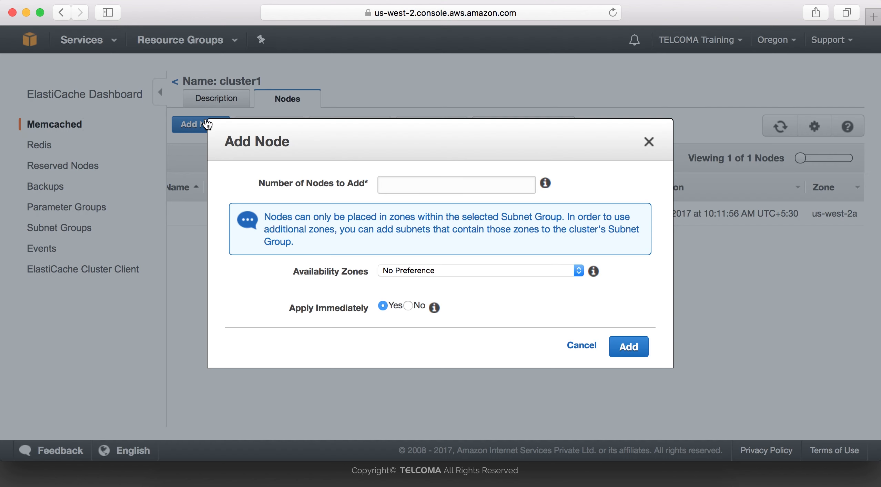
pyautogui.click(406, 185)
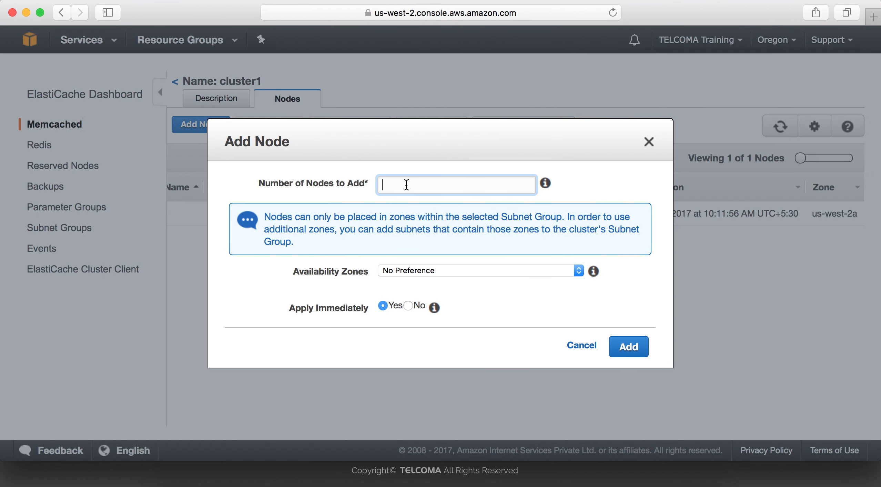
pyautogui.write('1')
pyautogui.click(634, 350)
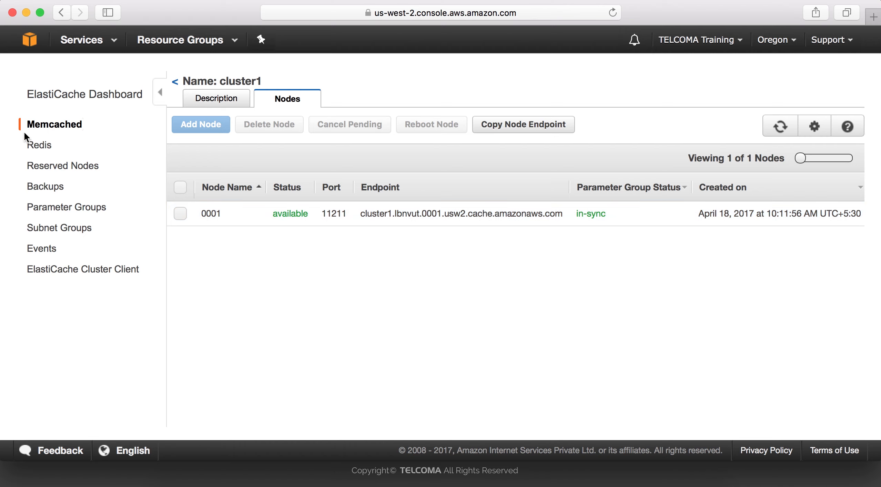
# Create a Redis cluster named cluster2.
pyautogui.click(39, 147)
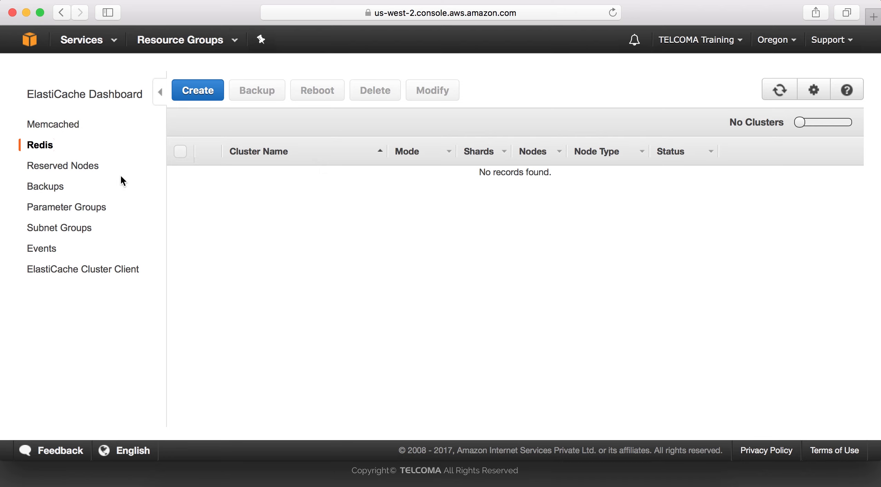
pyautogui.click(189, 85)
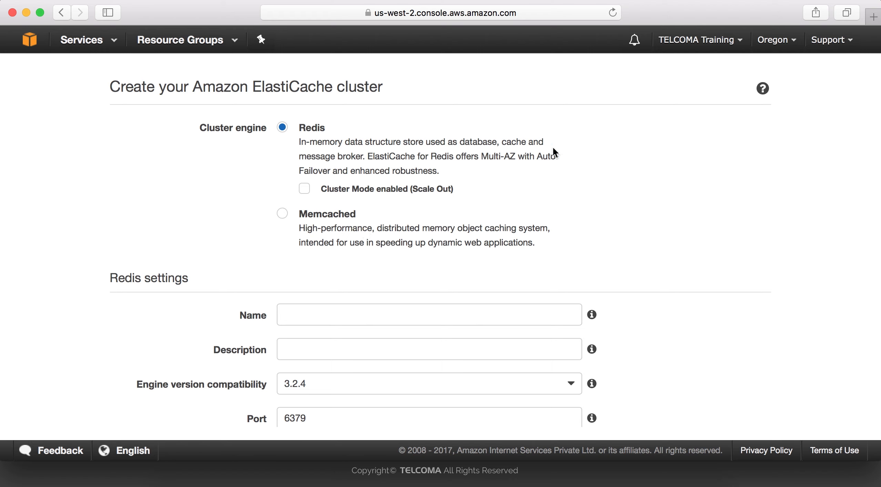
pyautogui.scroll(-5, 573, 186)
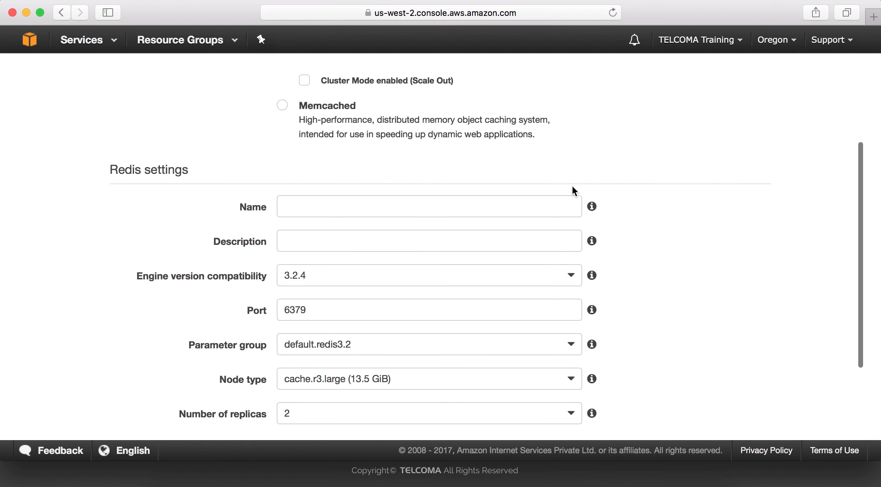
pyautogui.scroll(-4, 572, 184)
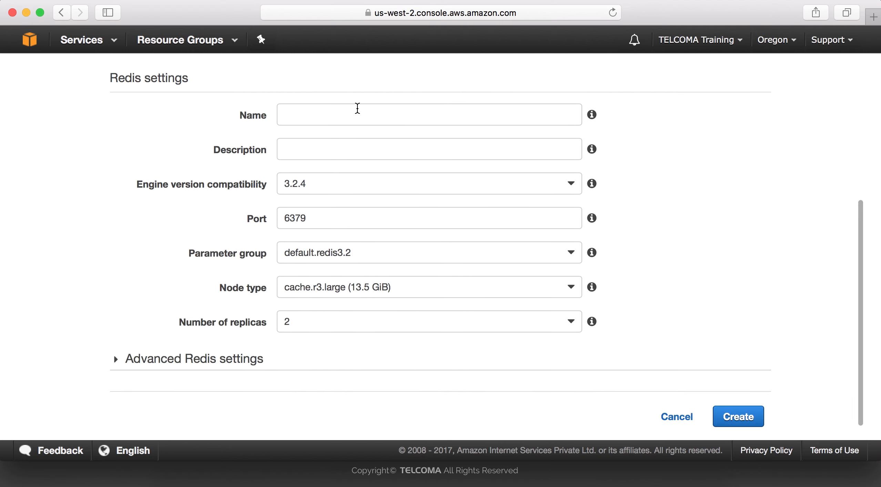
pyautogui.click(339, 118)
pyautogui.write('cl')
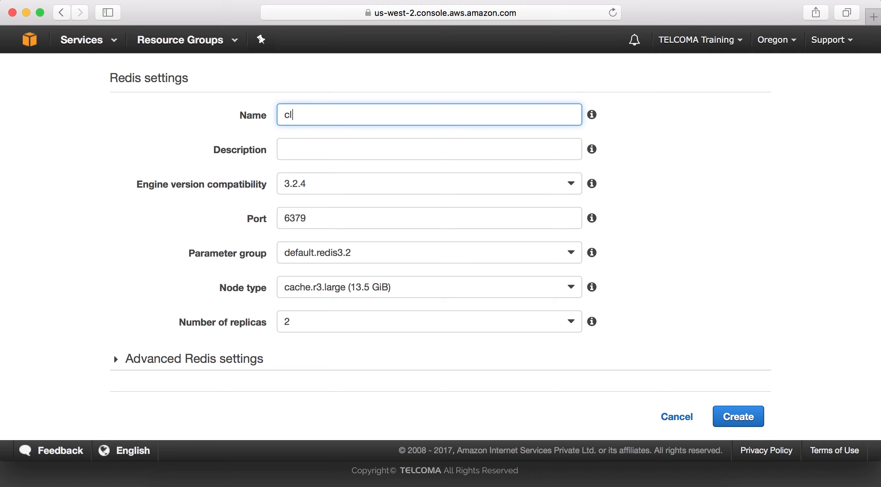
pyautogui.write('uster2')
pyautogui.click(738, 417)
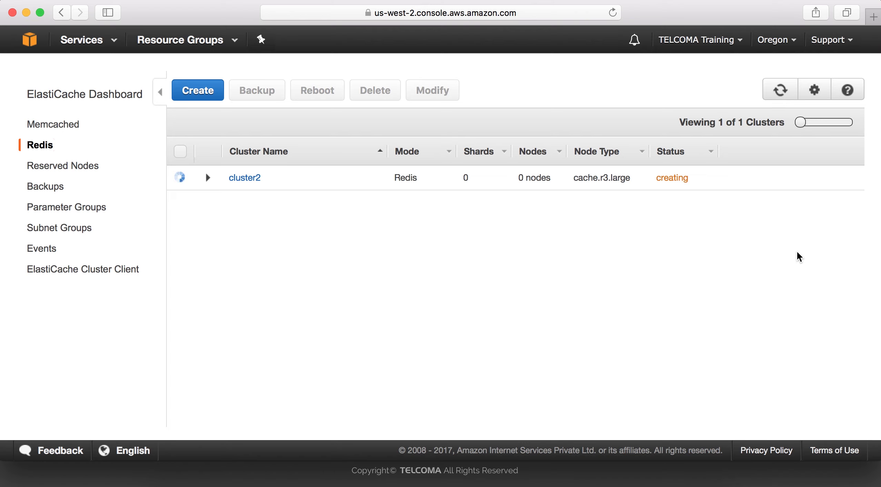
# Look through the reserved nodes, backups, parameter groups, subnet groups and events of ElastiCache.
pyautogui.click(69, 167)
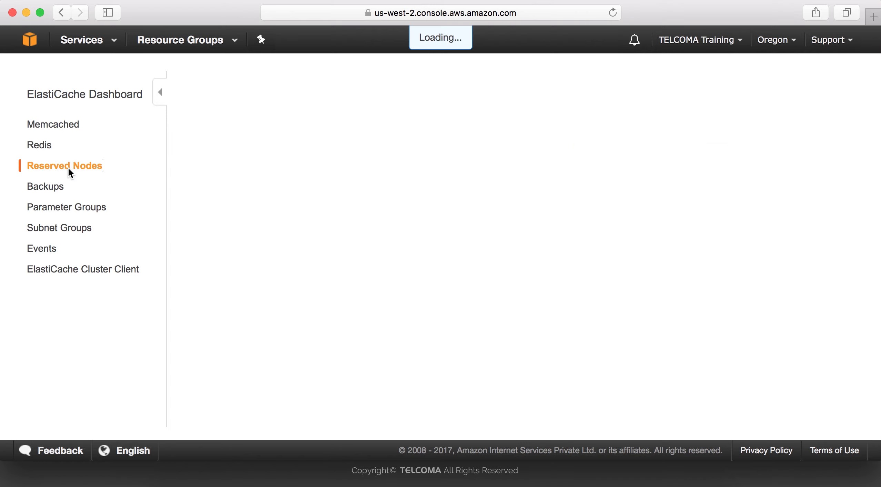
pyautogui.click(43, 187)
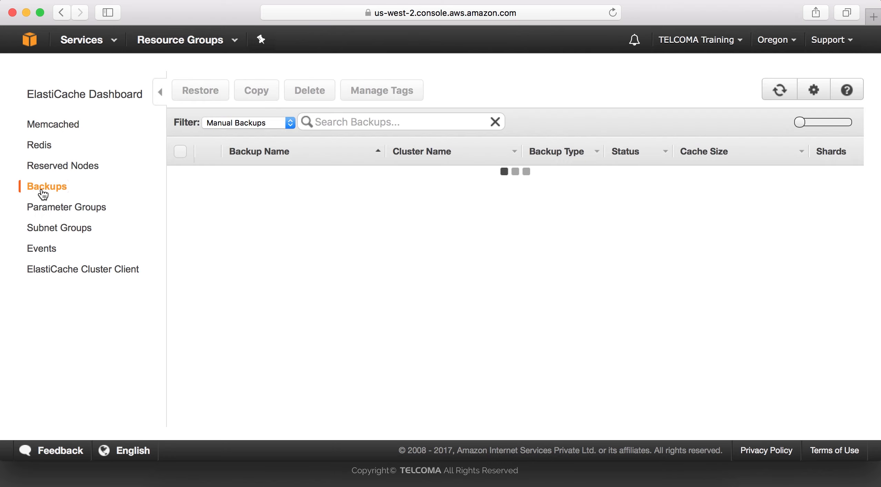
pyautogui.click(74, 214)
pyautogui.click(66, 231)
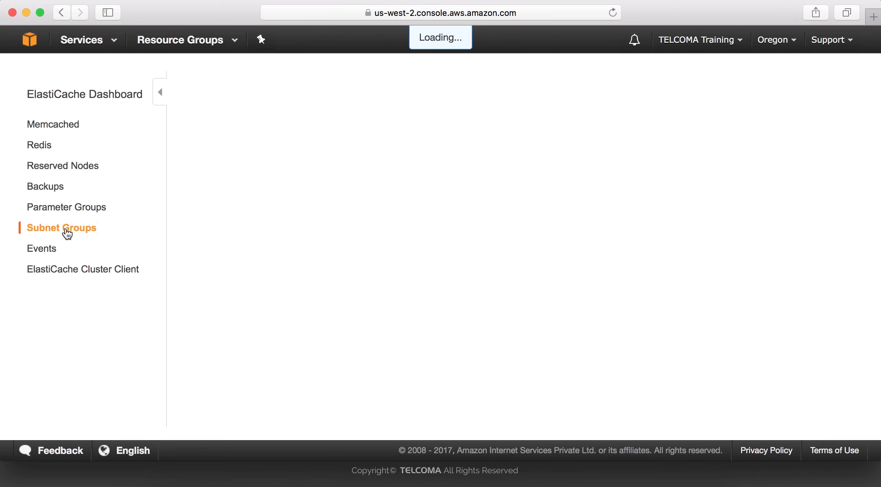
pyautogui.click(39, 249)
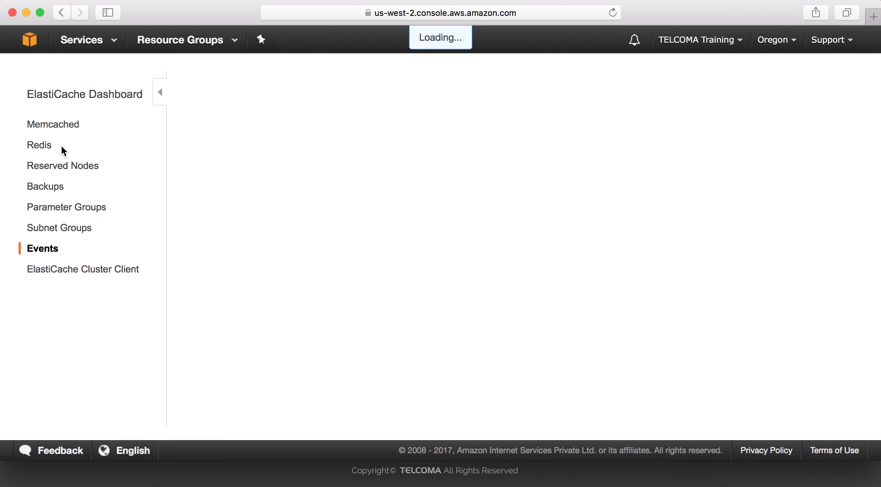
# Check the status of the Memcached cluster cluster1 and the Redis cluster cluster2.
pyautogui.click(40, 144)
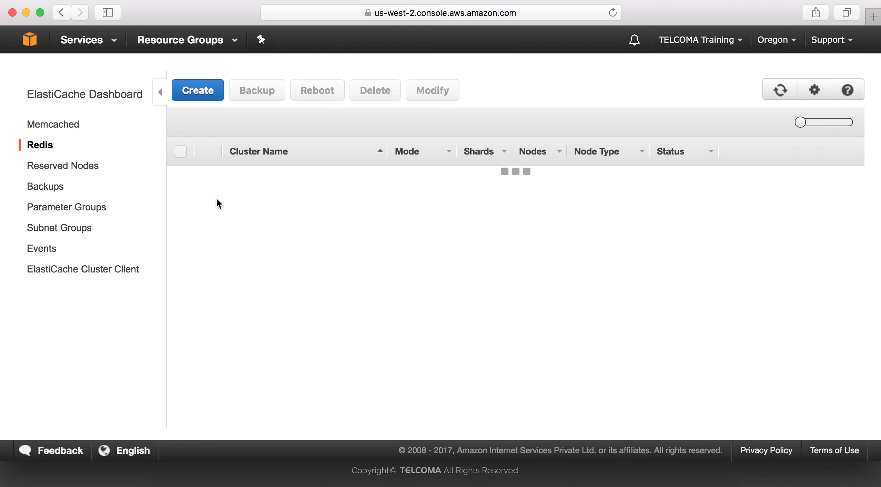
pyautogui.click(61, 127)
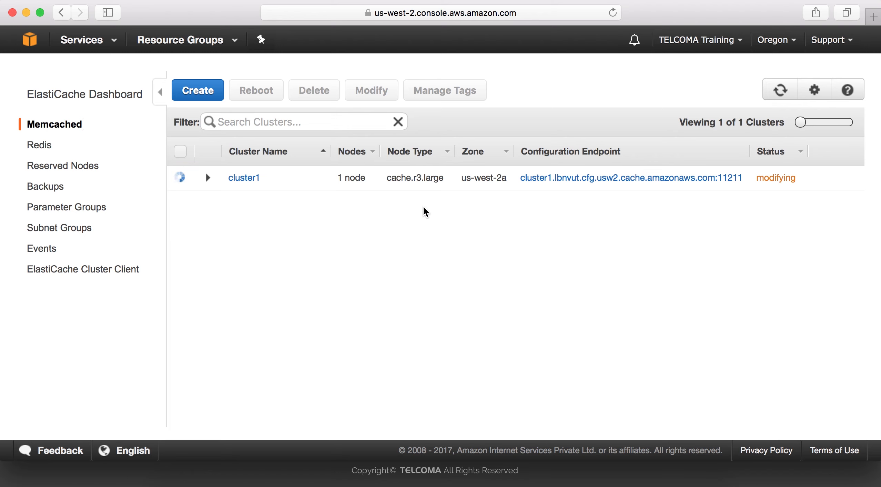
pyautogui.click(46, 144)
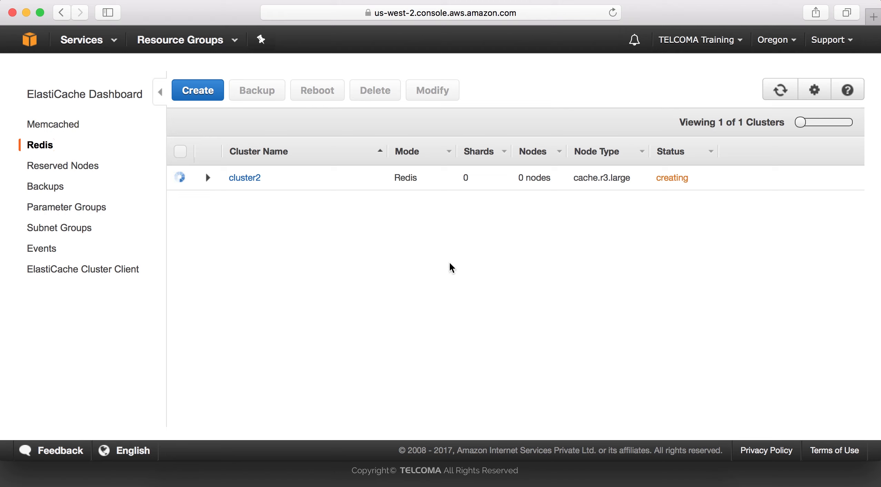